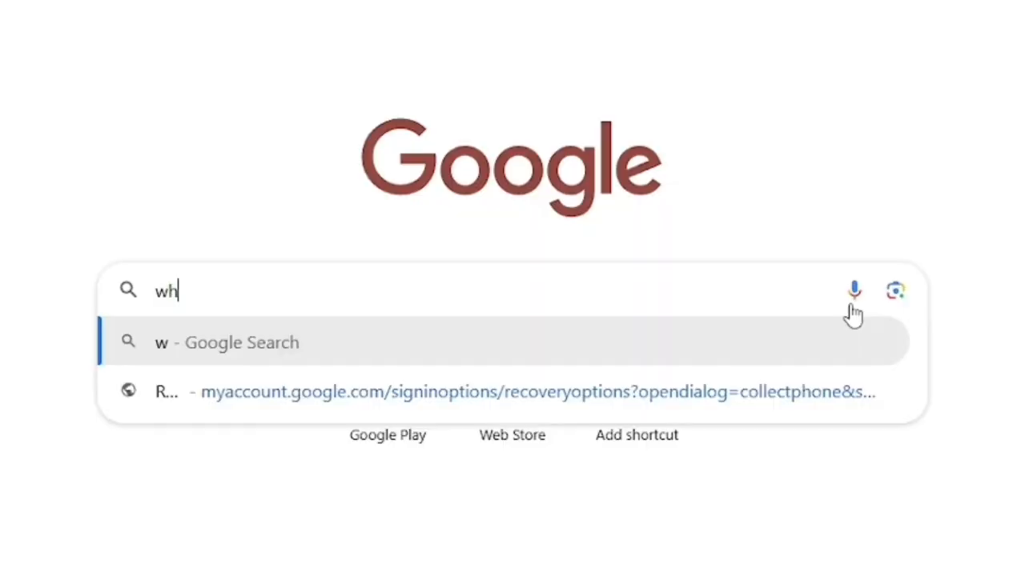
Search Google for "whisk" and launch the Whisk tool from the Labs.google/fx page.
{"action": "type", "text": "isk"}
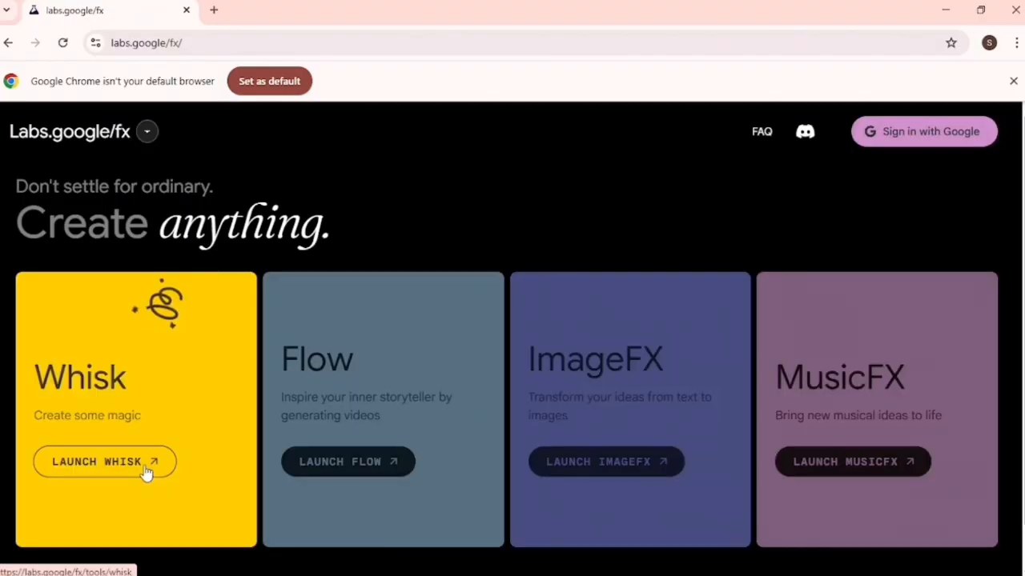
{"action": "left_click", "coordinate": [146, 472]}
Read through and accept the privacy policy, and enter the Whisk tool's workspace.
{"action": "left_click", "coordinate": [628, 457]}
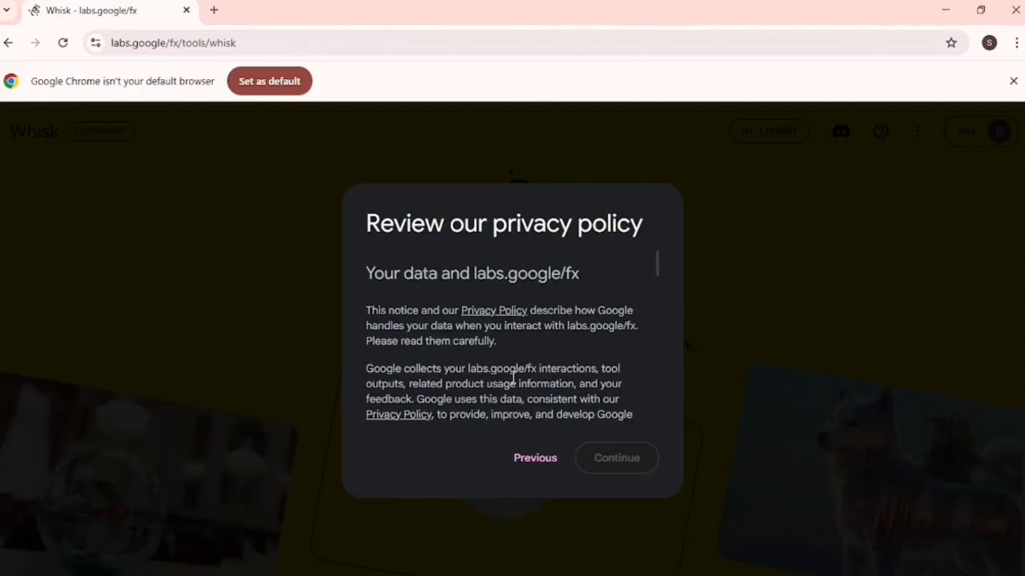
{"action": "scroll", "coordinate": [514, 366], "scroll_direction": "down", "scroll_amount": 10}
{"action": "left_click", "coordinate": [617, 459]}
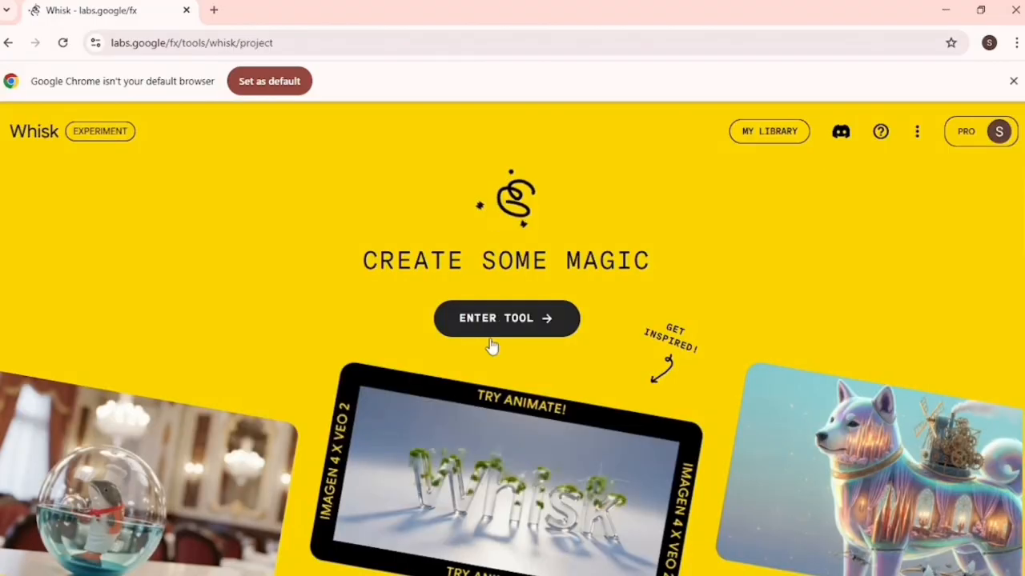
{"action": "left_click", "coordinate": [496, 320]}
{"action": "left_click", "coordinate": [670, 152]}
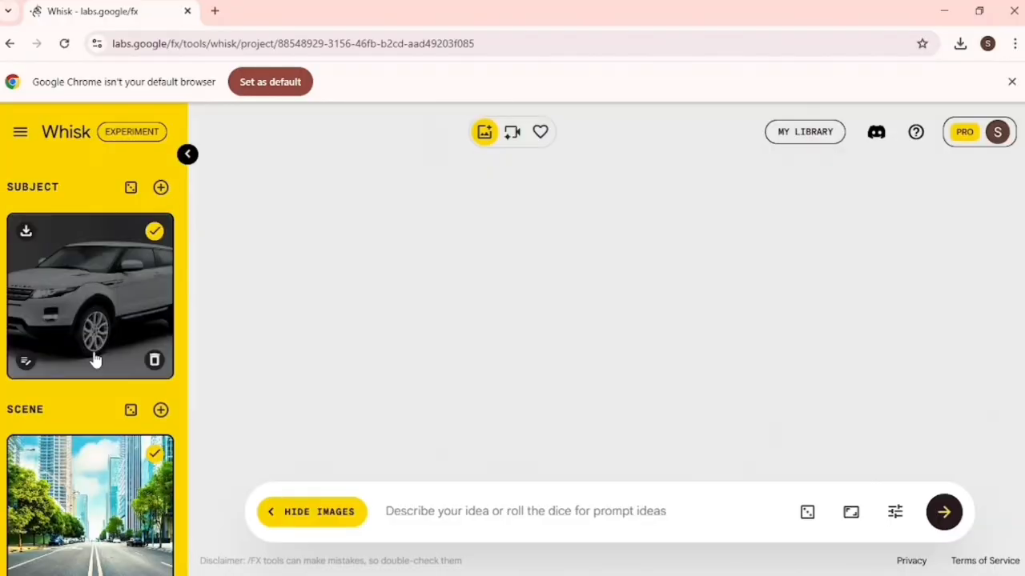
Compare the subject, scene and style reference images with the two generated images of the white car.
{"action": "scroll", "coordinate": [71, 332], "scroll_direction": "down", "scroll_amount": 3}
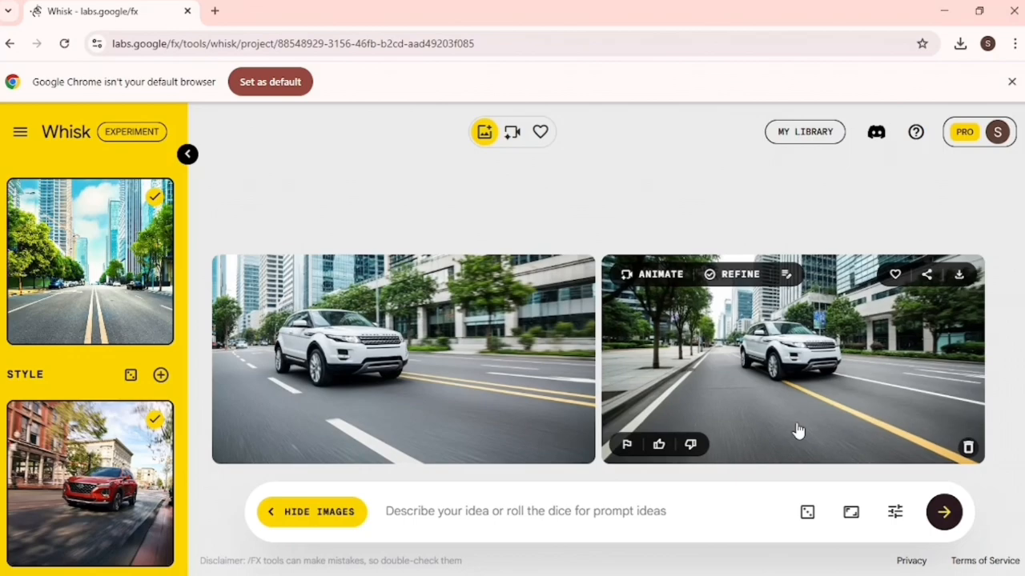
{"action": "scroll", "coordinate": [32, 343], "scroll_direction": "up", "scroll_amount": 3}
{"action": "scroll", "coordinate": [80, 343], "scroll_direction": "down", "scroll_amount": 2}
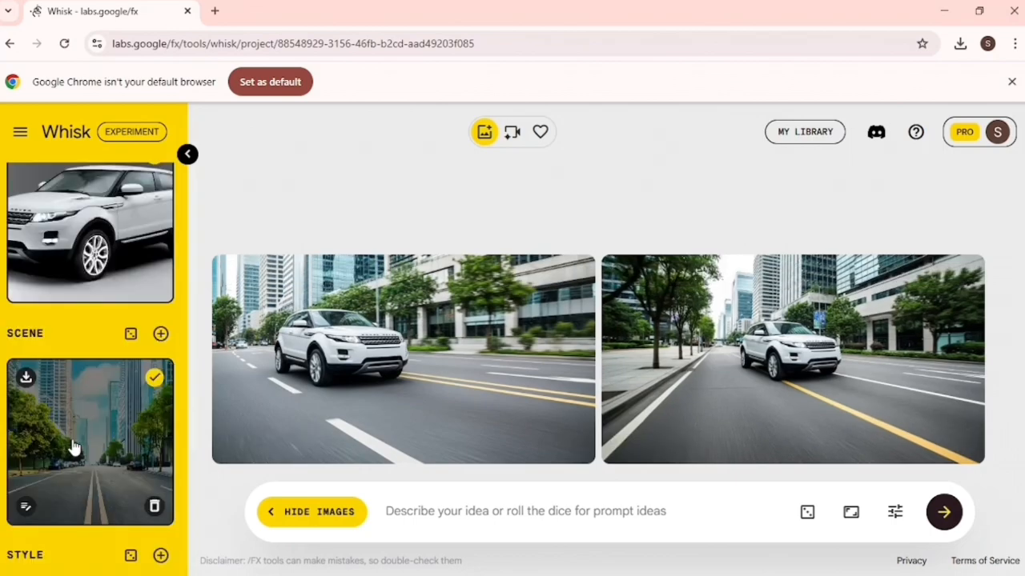
{"action": "scroll", "coordinate": [96, 457], "scroll_direction": "up", "scroll_amount": 2}
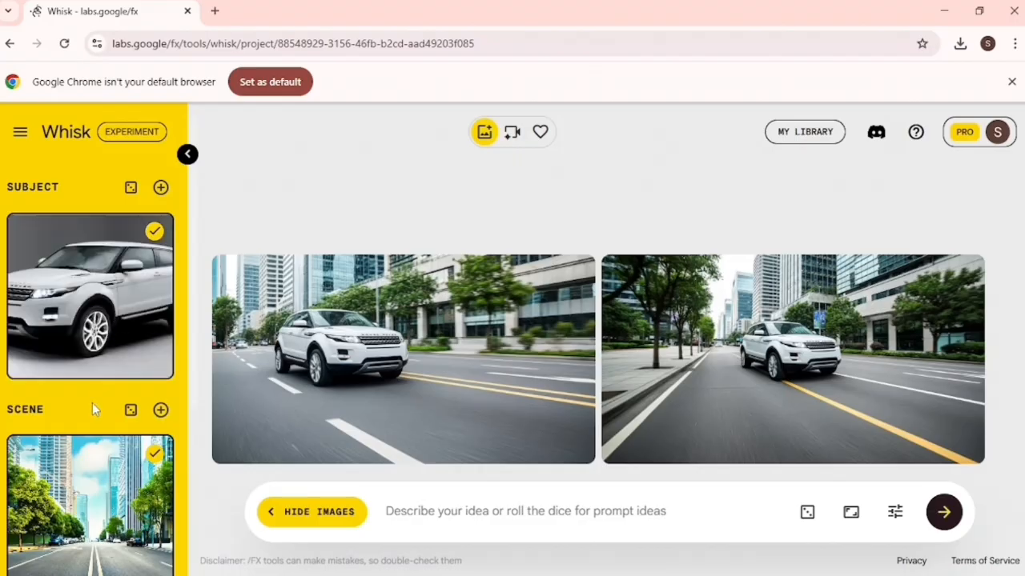
{"action": "scroll", "coordinate": [92, 403], "scroll_direction": "down", "scroll_amount": 2}
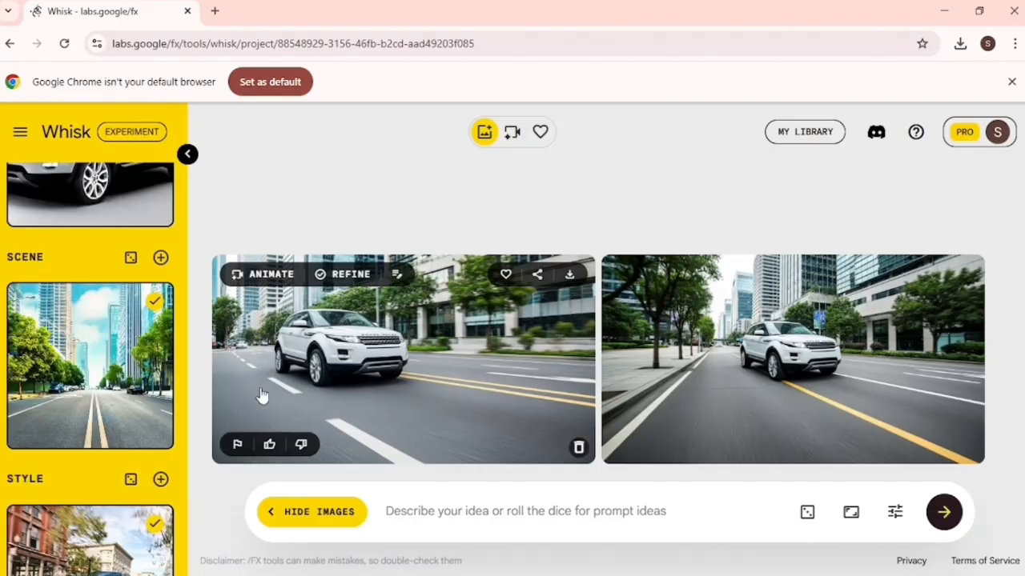
{"action": "scroll", "coordinate": [98, 446], "scroll_direction": "down", "scroll_amount": 1}
{"action": "scroll", "coordinate": [97, 425], "scroll_direction": "down", "scroll_amount": 1}
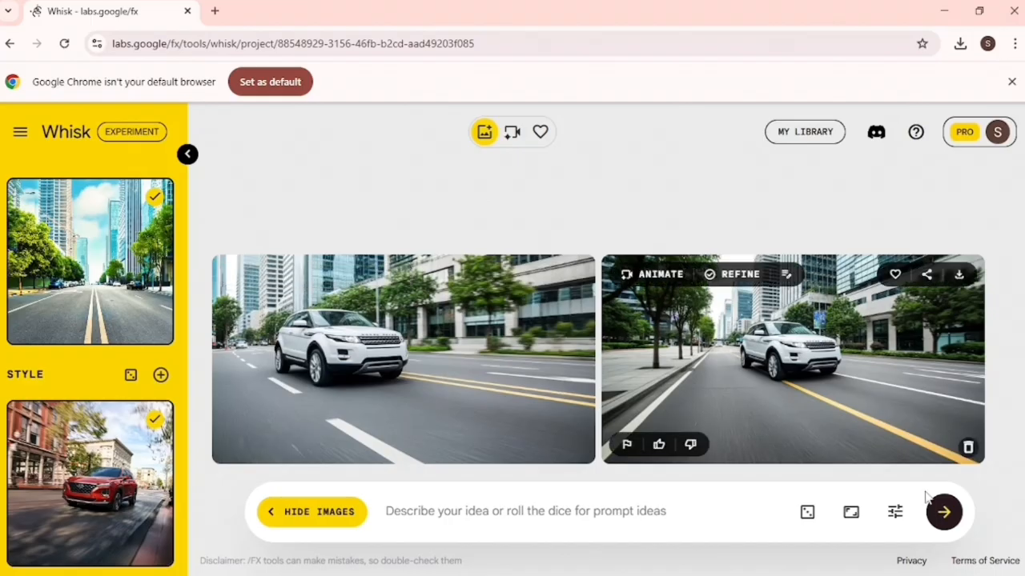
Check the generation settings and review the subject, scene and style reference images again.
{"action": "left_click", "coordinate": [895, 514]}
{"action": "left_click", "coordinate": [478, 348]}
{"action": "scroll", "coordinate": [90, 264], "scroll_direction": "up", "scroll_amount": 3}
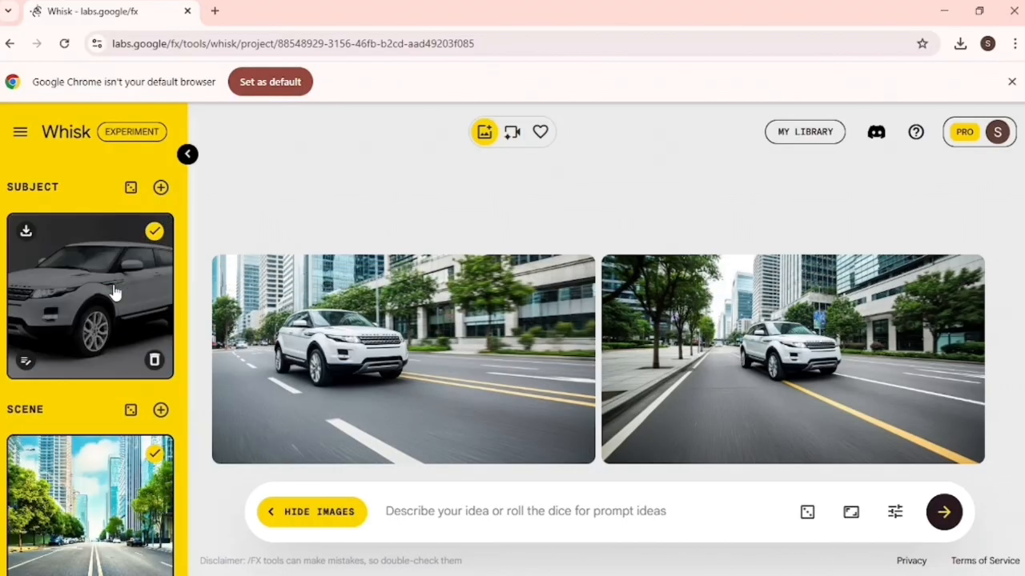
{"action": "scroll", "coordinate": [88, 403], "scroll_direction": "down", "scroll_amount": 1}
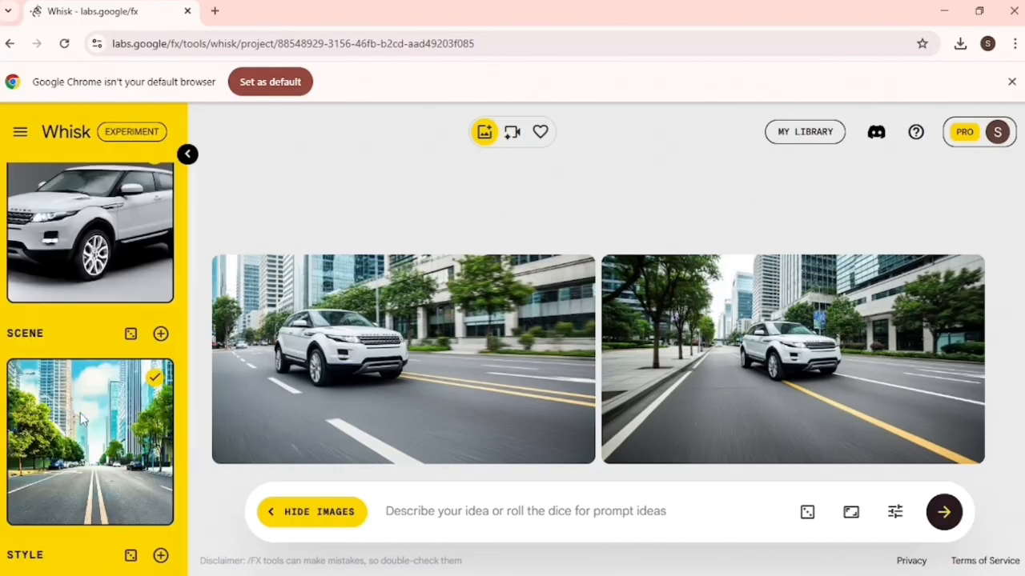
{"action": "scroll", "coordinate": [85, 432], "scroll_direction": "up", "scroll_amount": 1}
{"action": "scroll", "coordinate": [85, 451], "scroll_direction": "down", "scroll_amount": 3}
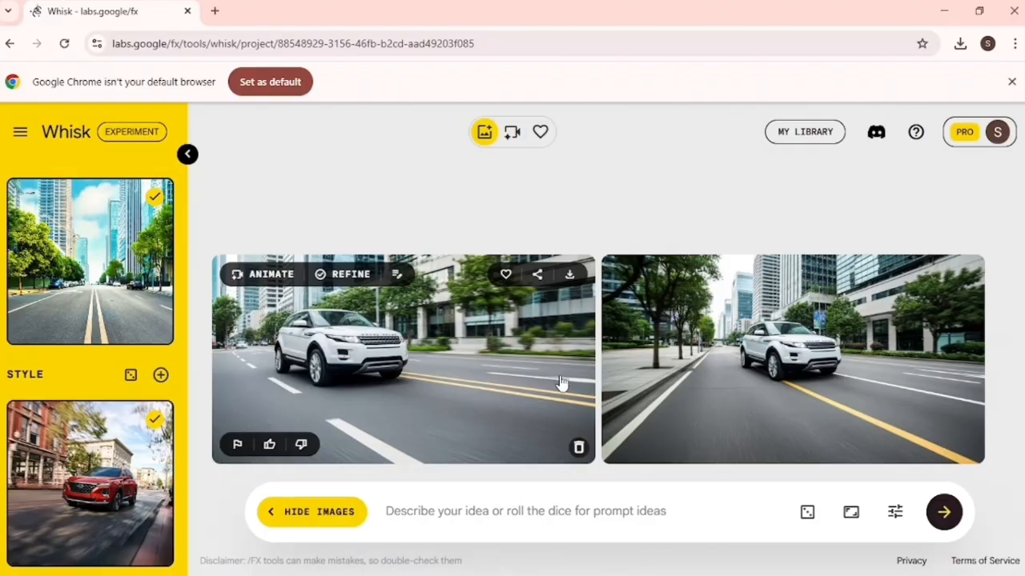
Generate more images of the white car from the subject, scene and style references without a text prompt.
{"action": "left_click", "coordinate": [894, 512]}
{"action": "left_click", "coordinate": [946, 512]}
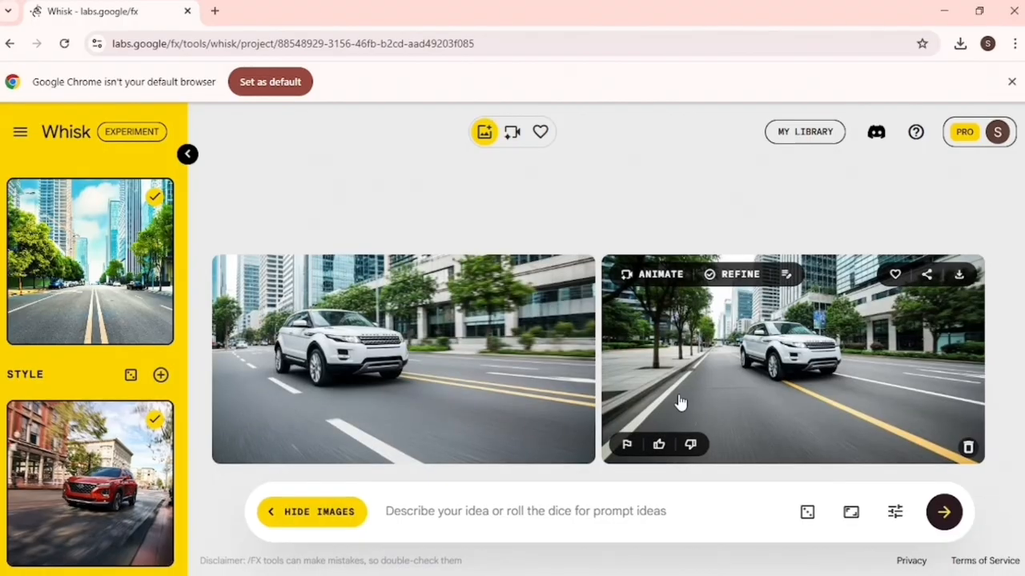
{"action": "left_click", "coordinate": [944, 512]}
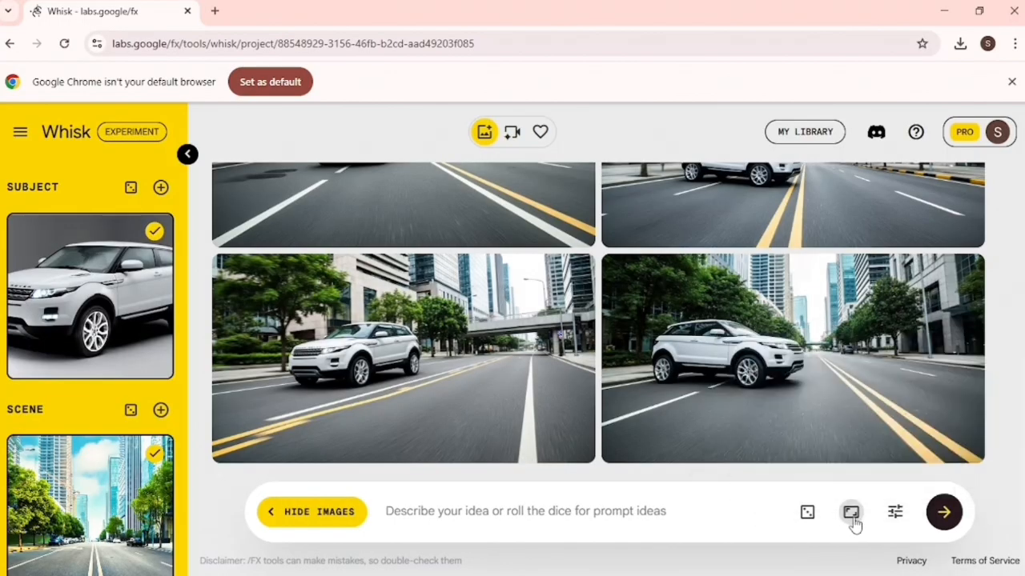
Compare the generated white car images and check the aspect ratio and generation settings.
{"action": "mouse_move", "coordinate": [849, 517]}
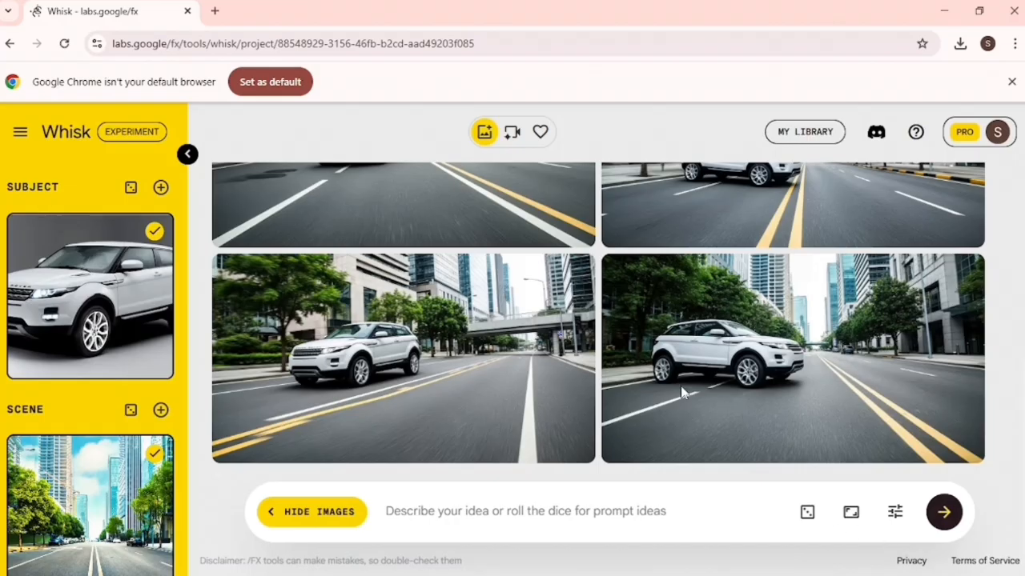
{"action": "scroll", "coordinate": [680, 392], "scroll_direction": "up", "scroll_amount": 3}
{"action": "scroll", "coordinate": [678, 415], "scroll_direction": "down", "scroll_amount": 3}
{"action": "scroll", "coordinate": [722, 386], "scroll_direction": "up", "scroll_amount": 2}
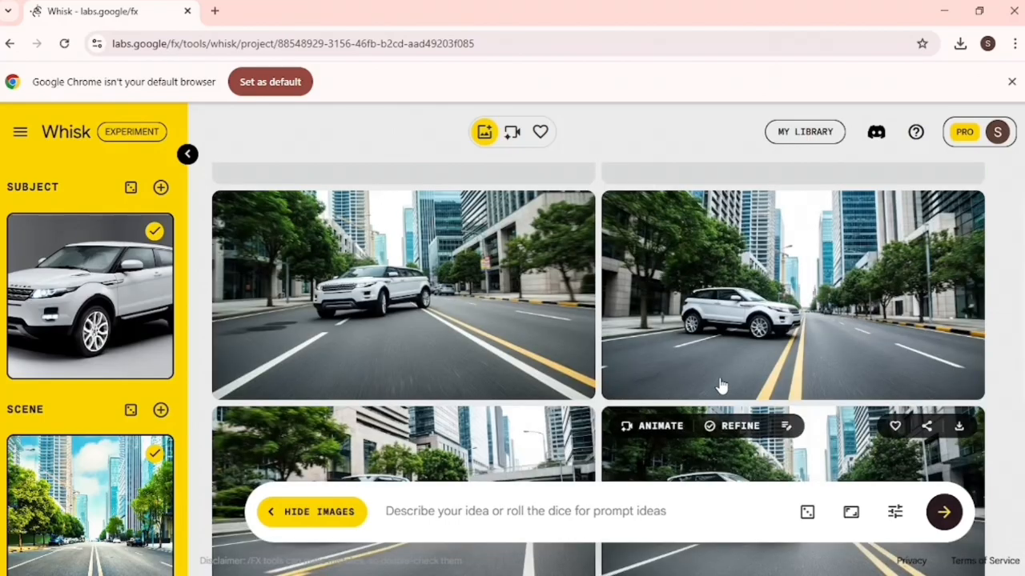
{"action": "scroll", "coordinate": [722, 386], "scroll_direction": "up", "scroll_amount": 3}
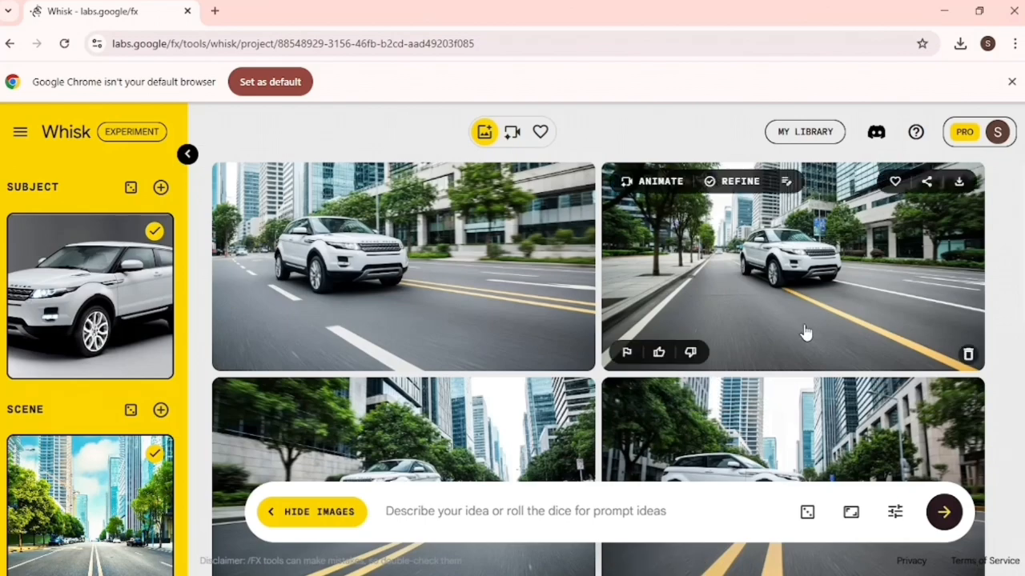
{"action": "scroll", "coordinate": [640, 384], "scroll_direction": "down", "scroll_amount": 3}
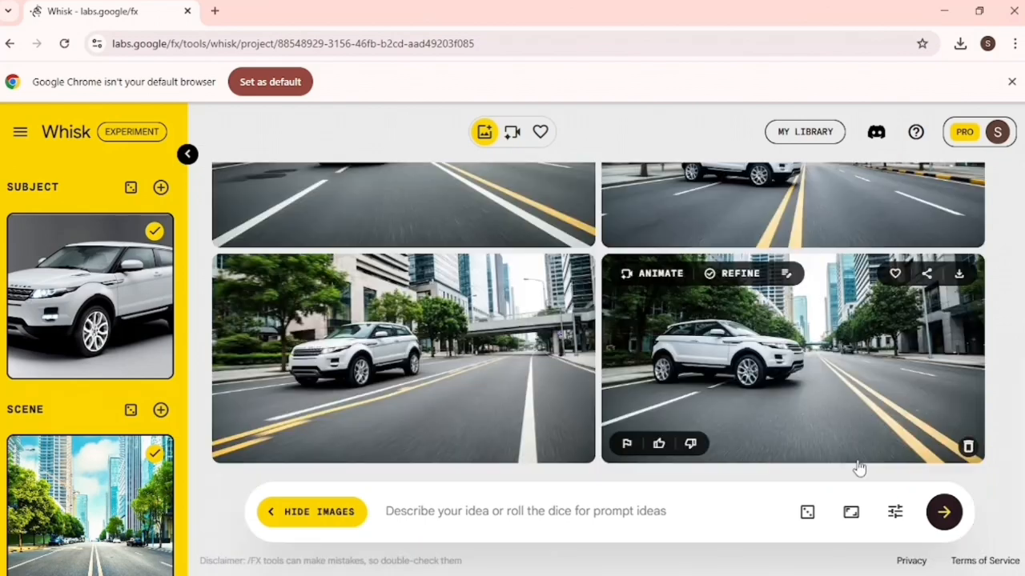
{"action": "left_click", "coordinate": [895, 513]}
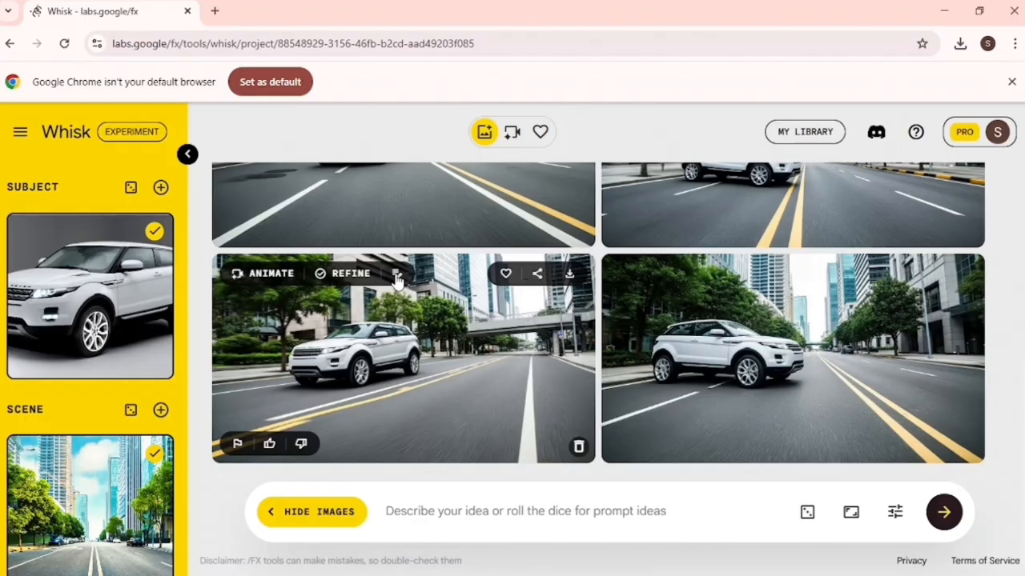
Edit the car image with the overpass in the background using the details "change camera angle" and generate the new version.
{"action": "left_click", "coordinate": [396, 276]}
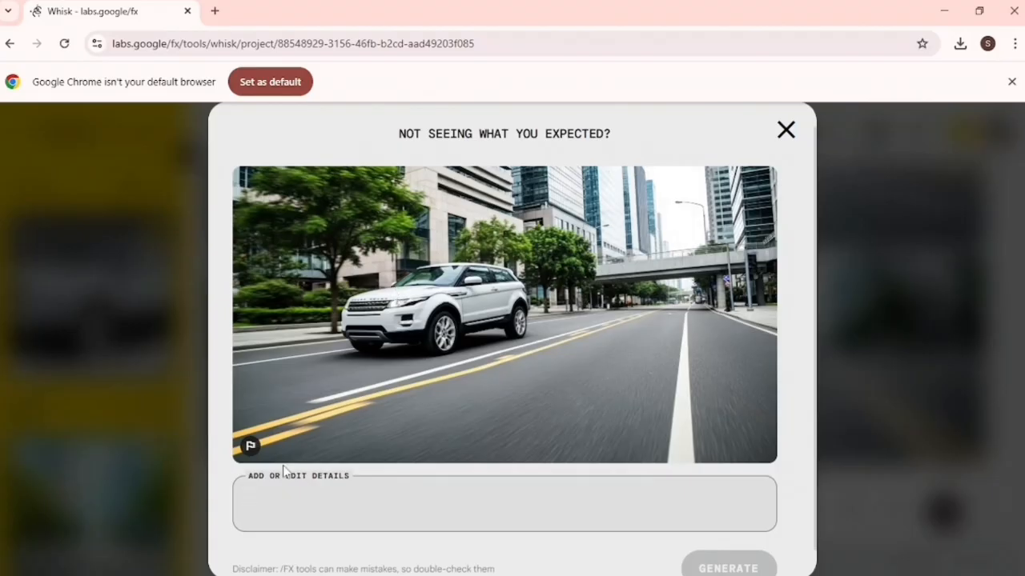
{"action": "type", "text": "change camera angle"}
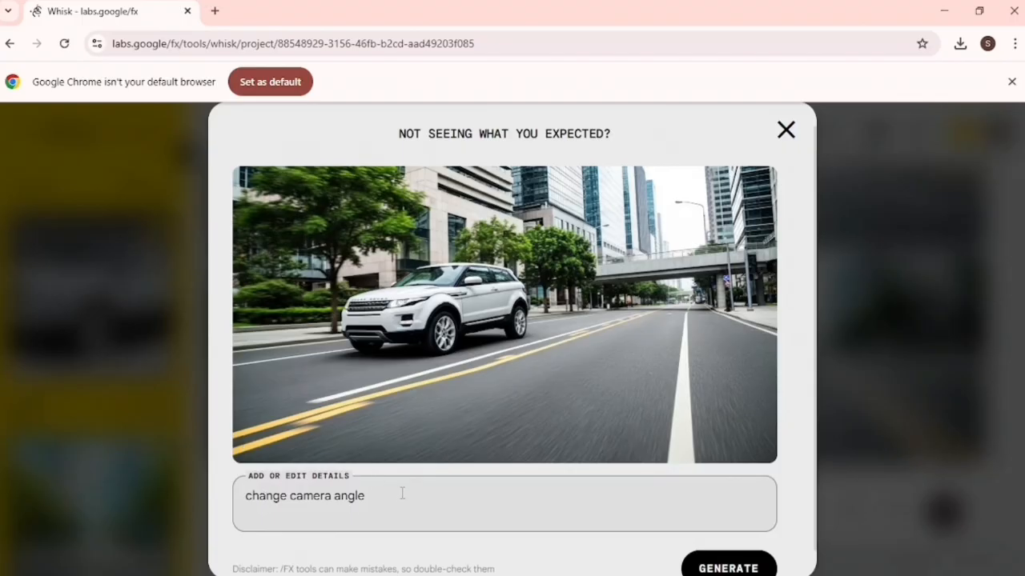
{"action": "left_click", "coordinate": [712, 565]}
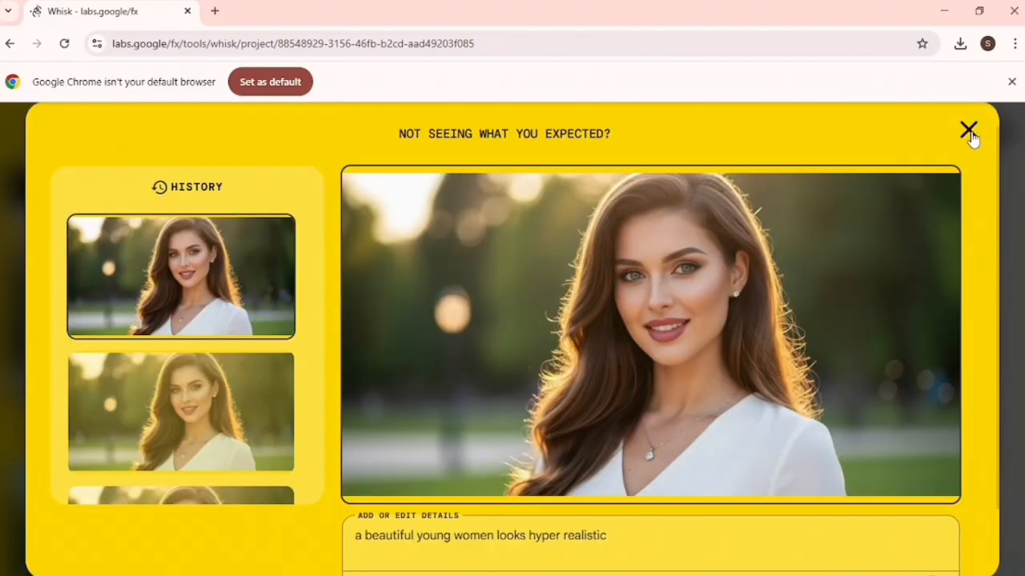
Close the editor of the woman's portrait and review the car, woman and man subject images.
{"action": "left_click", "coordinate": [967, 132]}
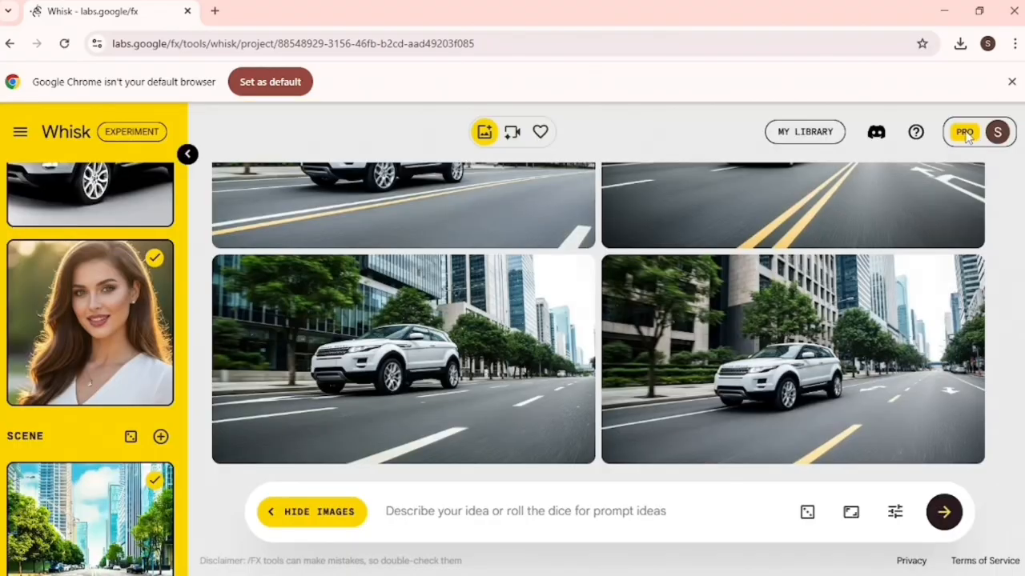
{"action": "scroll", "coordinate": [114, 347], "scroll_direction": "up", "scroll_amount": 2}
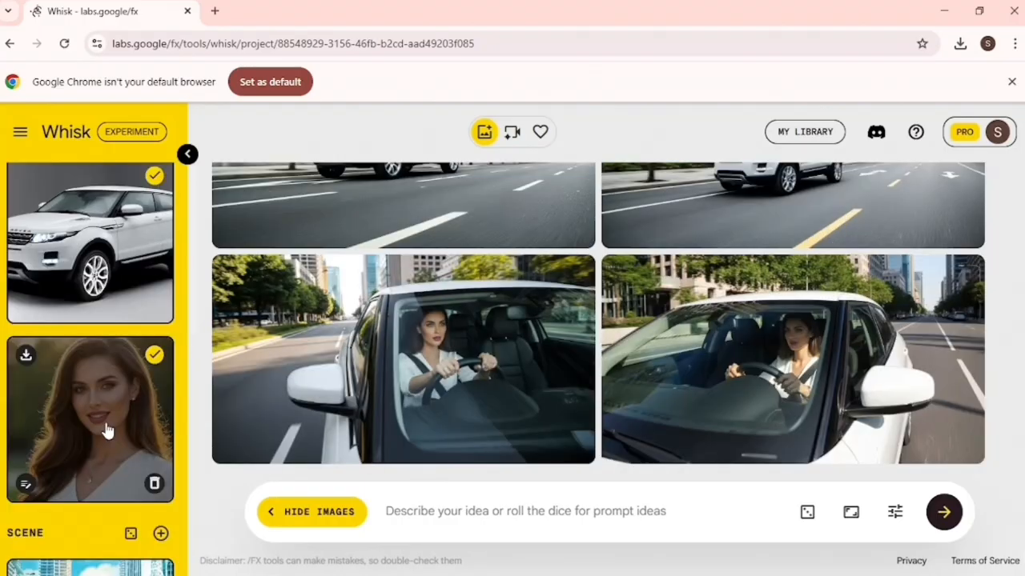
{"action": "scroll", "coordinate": [105, 430], "scroll_direction": "up", "scroll_amount": 1}
{"action": "scroll", "coordinate": [105, 430], "scroll_direction": "down", "scroll_amount": 4}
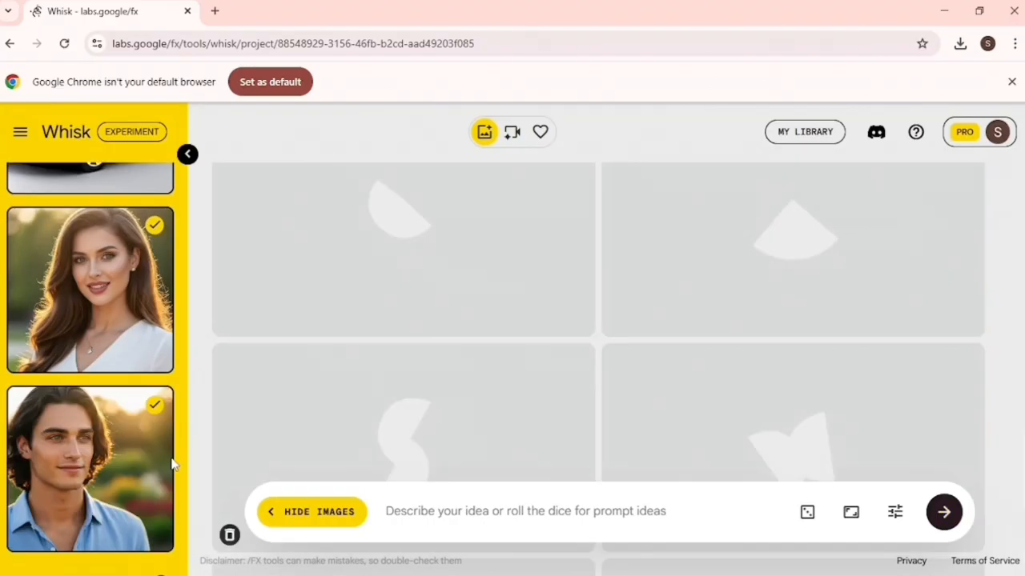
{"action": "scroll", "coordinate": [125, 451], "scroll_direction": "down", "scroll_amount": 2}
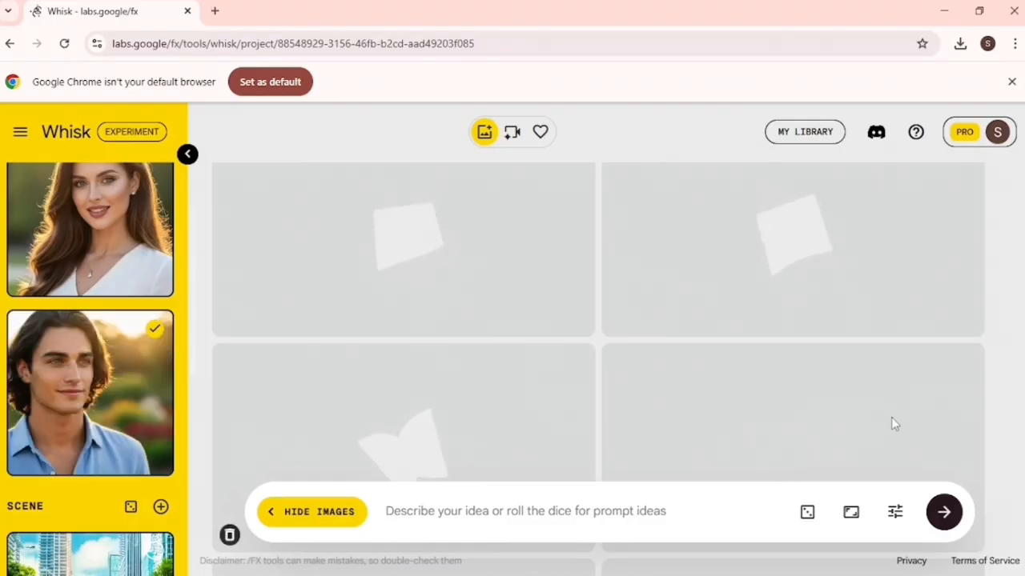
Compare the generated picnic images of the man and woman in the park.
{"action": "scroll", "coordinate": [832, 416], "scroll_direction": "down", "scroll_amount": 1}
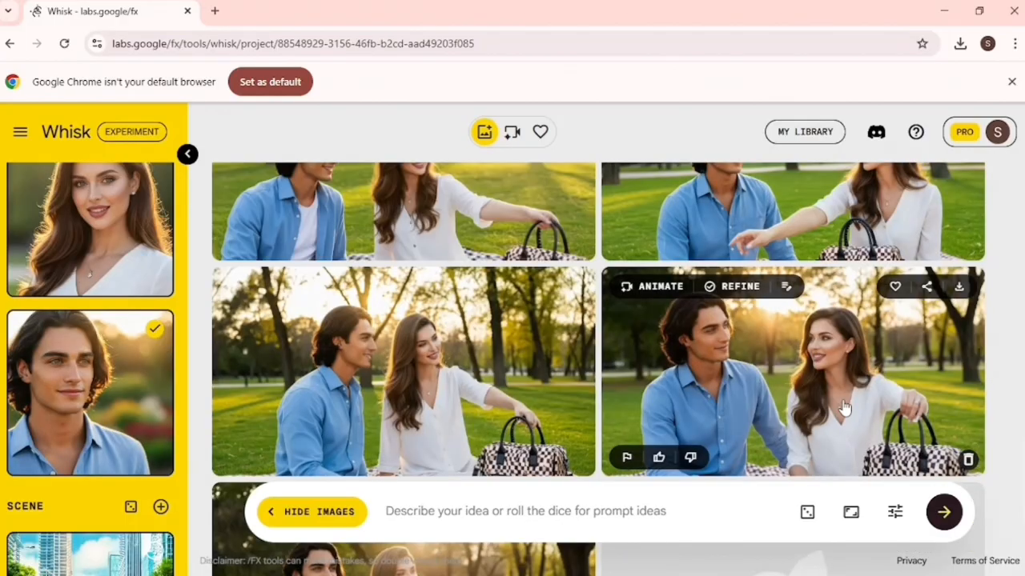
{"action": "scroll", "coordinate": [845, 408], "scroll_direction": "up", "scroll_amount": 2}
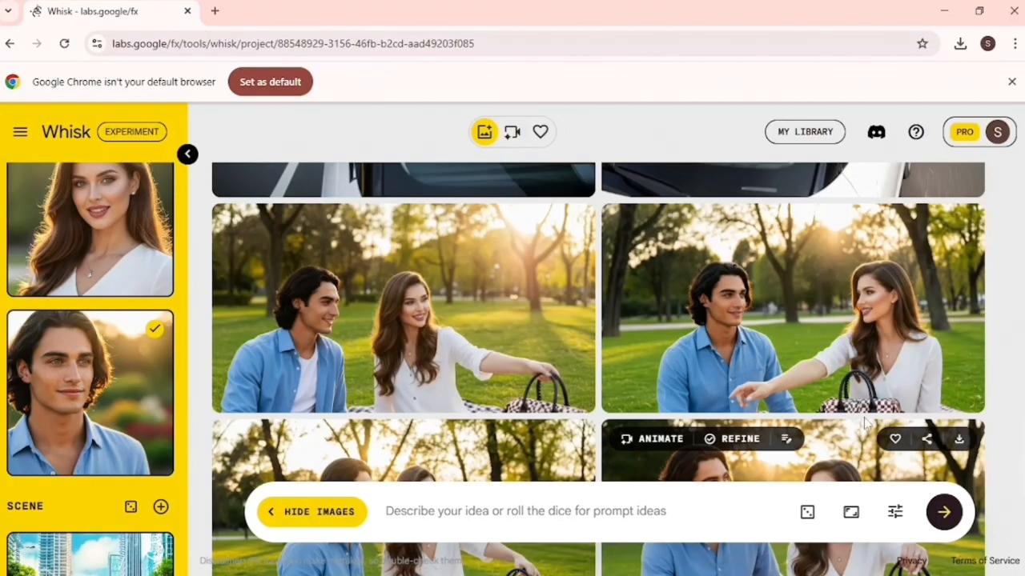
{"action": "scroll", "coordinate": [809, 357], "scroll_direction": "down", "scroll_amount": 2}
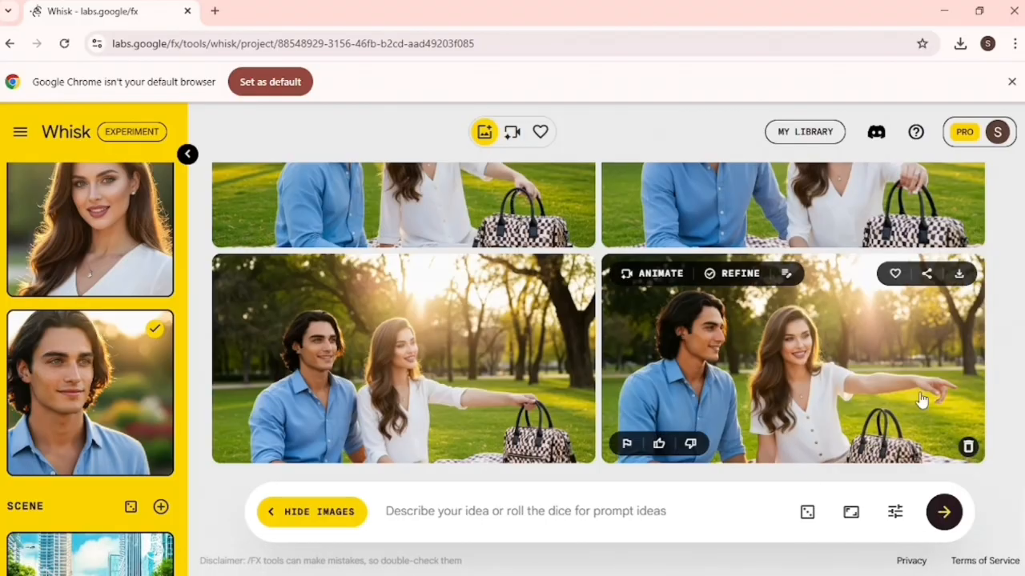
{"action": "scroll", "coordinate": [838, 355], "scroll_direction": "up", "scroll_amount": 4}
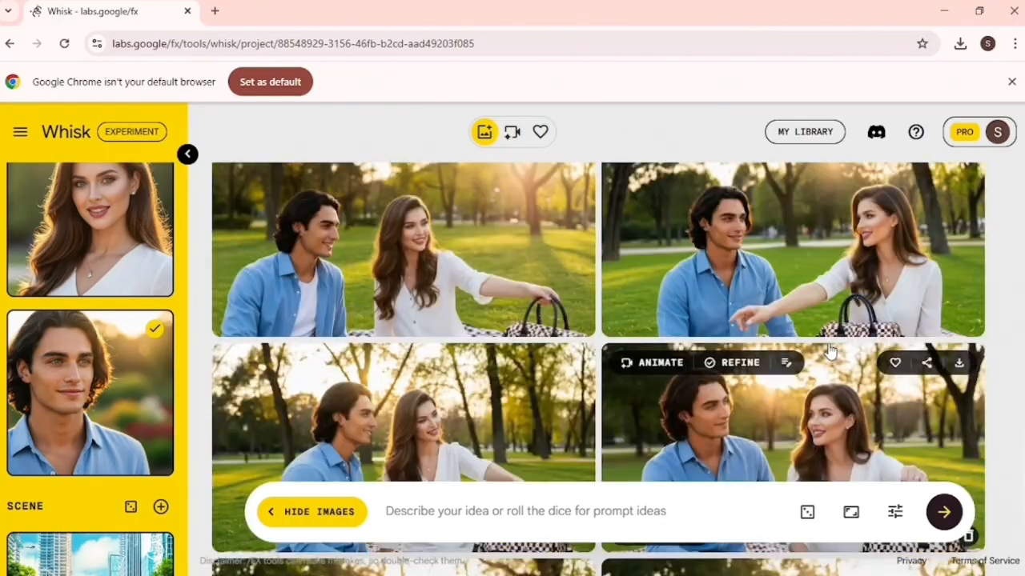
{"action": "scroll", "coordinate": [830, 352], "scroll_direction": "up", "scroll_amount": 2}
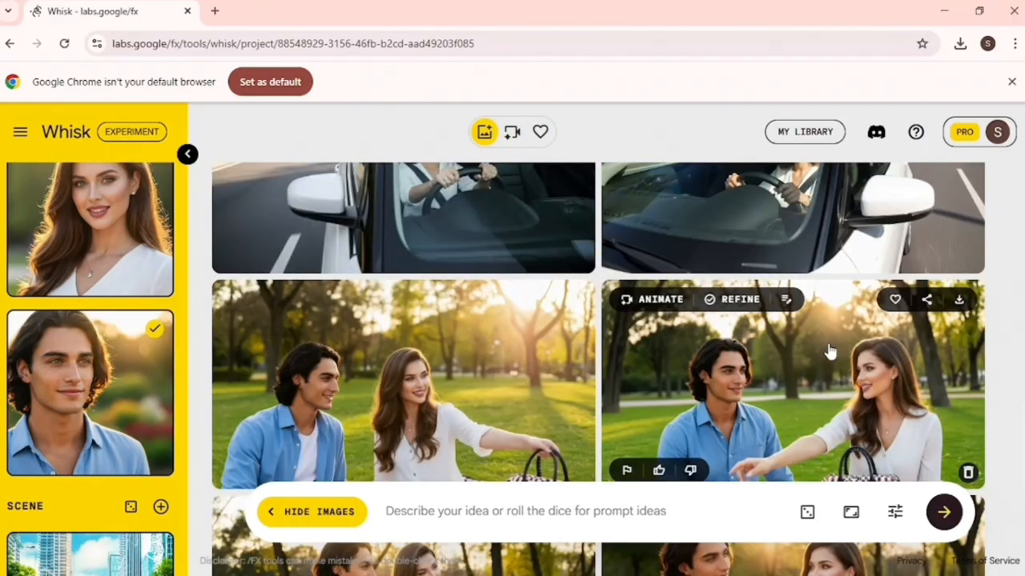
{"action": "scroll", "coordinate": [830, 352], "scroll_direction": "down", "scroll_amount": 3}
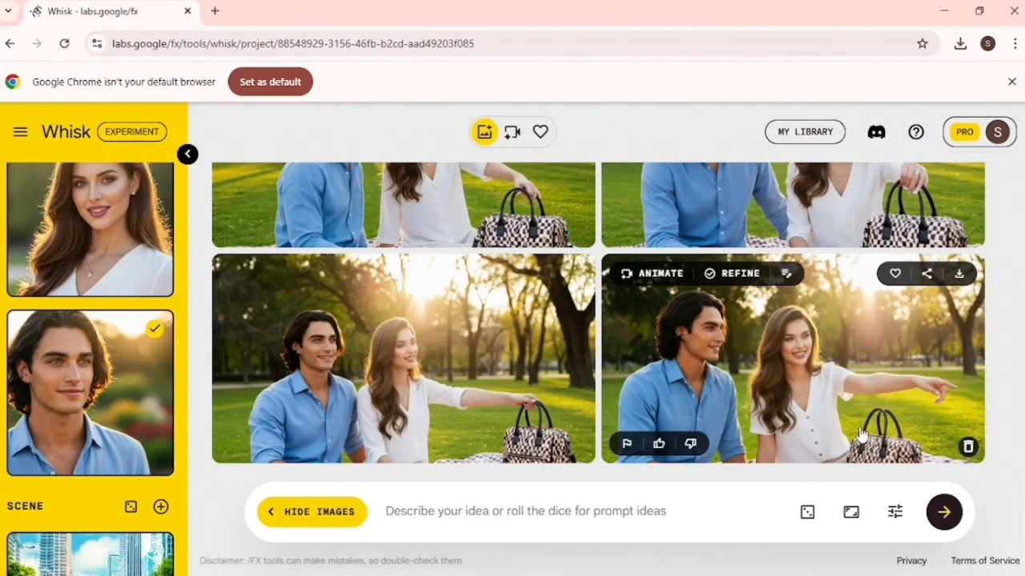
Animate the picnic image with the pointing woman using a prompt about a sunny park picnic, gentle breeze in trees and hair, and camera slowly panning out.
{"action": "mouse_move", "coordinate": [825, 385]}
{"action": "left_click", "coordinate": [656, 274]}
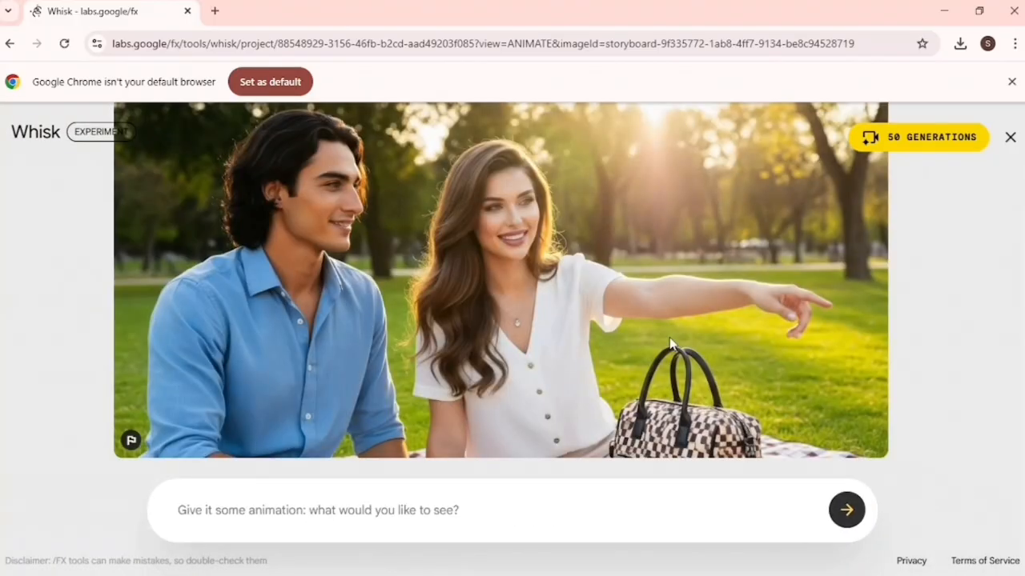
{"action": "type", "text": "A man and woman enjoying a picnic in a sunny park. The woman points to something off-screen, and a gentle breeze rustles the trees and the man's hair. The camera slowly pans out to reveal the wider, tranquil scenery."}
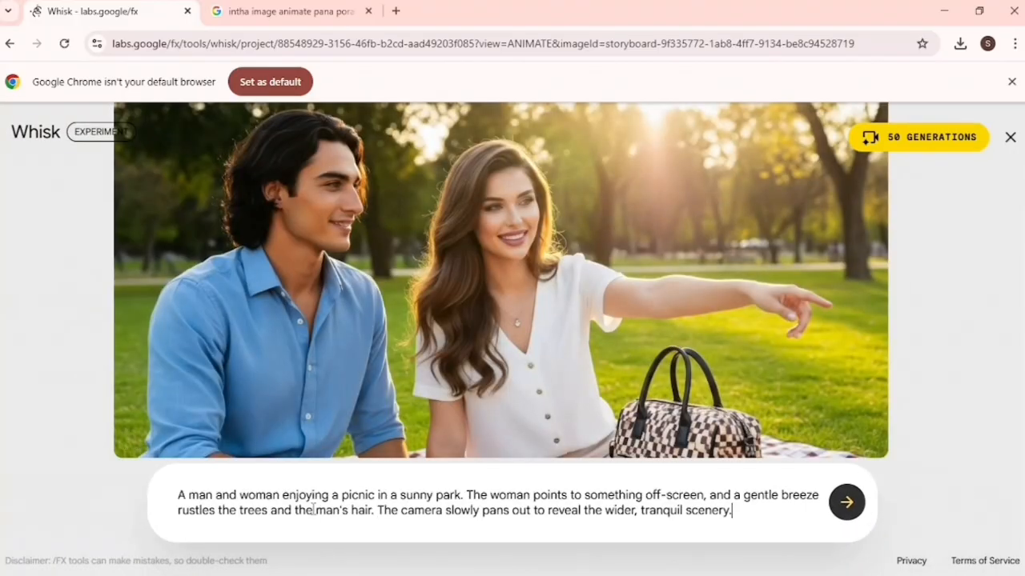
{"action": "left_click", "coordinate": [846, 502]}
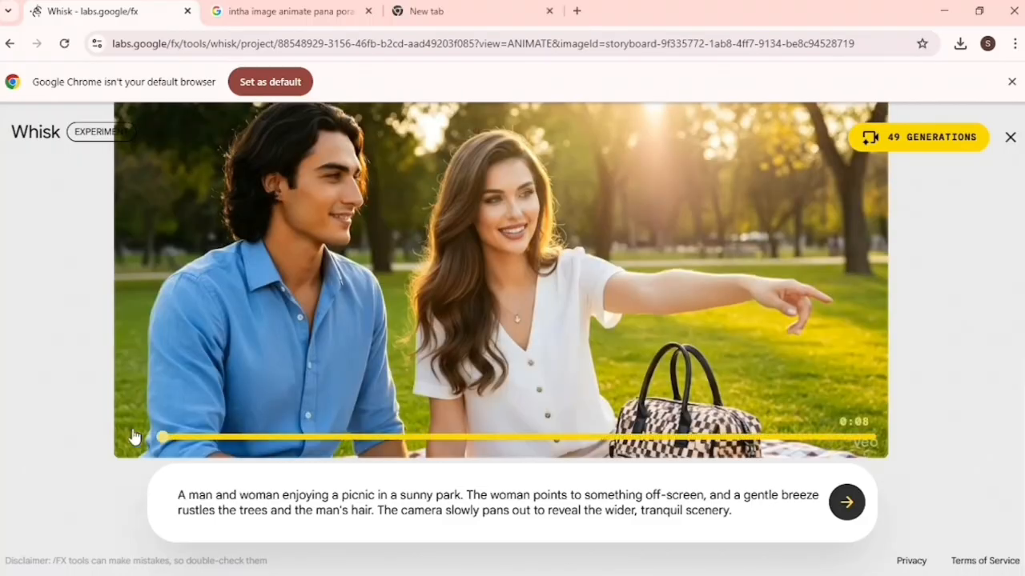
Play the generated picnic animation and dismiss the browser's captions suggestion.
{"action": "left_click", "coordinate": [133, 436]}
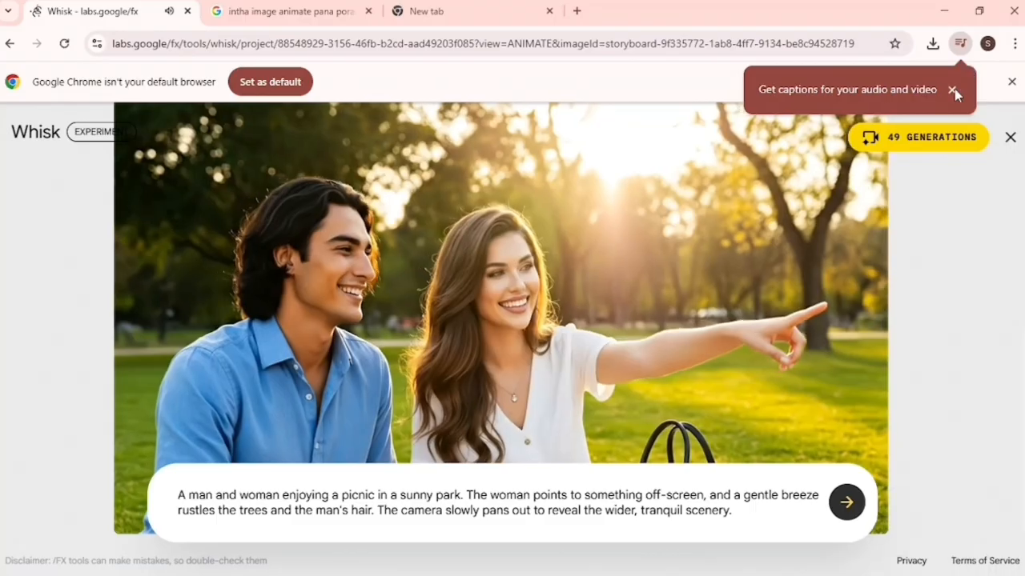
{"action": "left_click", "coordinate": [952, 89]}
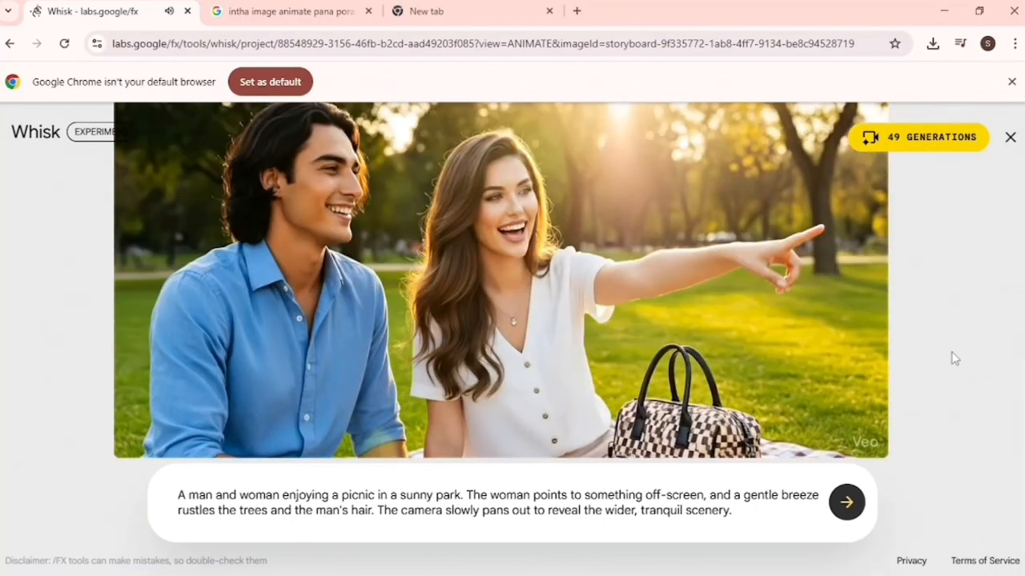